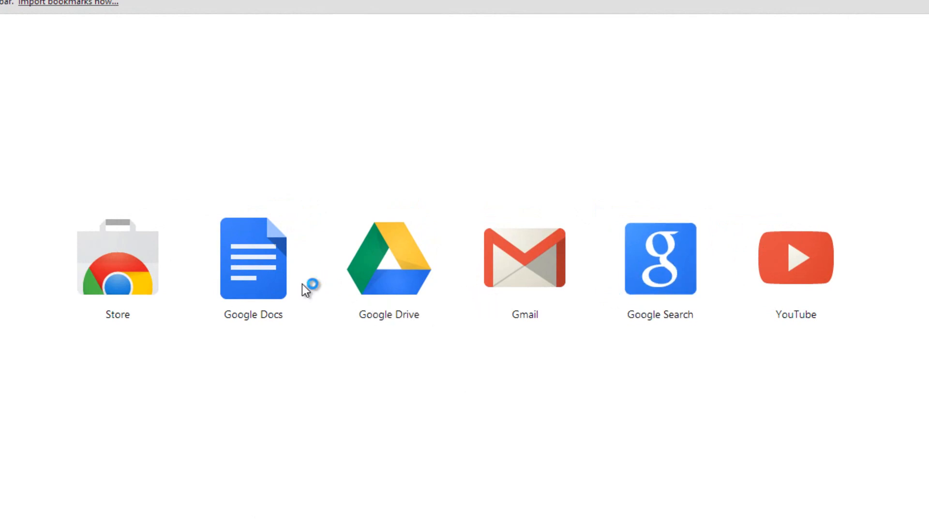
# - Search Google for 'vmware' and open the official VMware website result
pyautogui.click(692, 280)
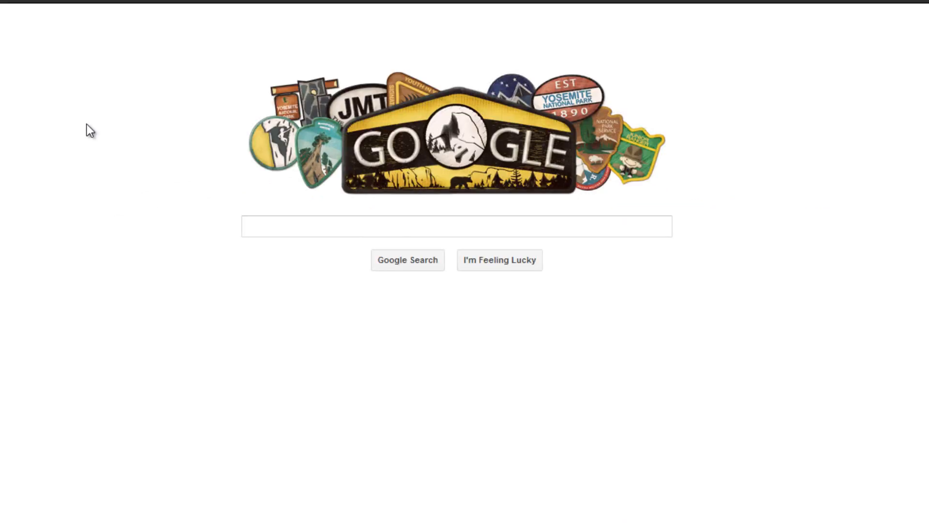
pyautogui.write('vm')
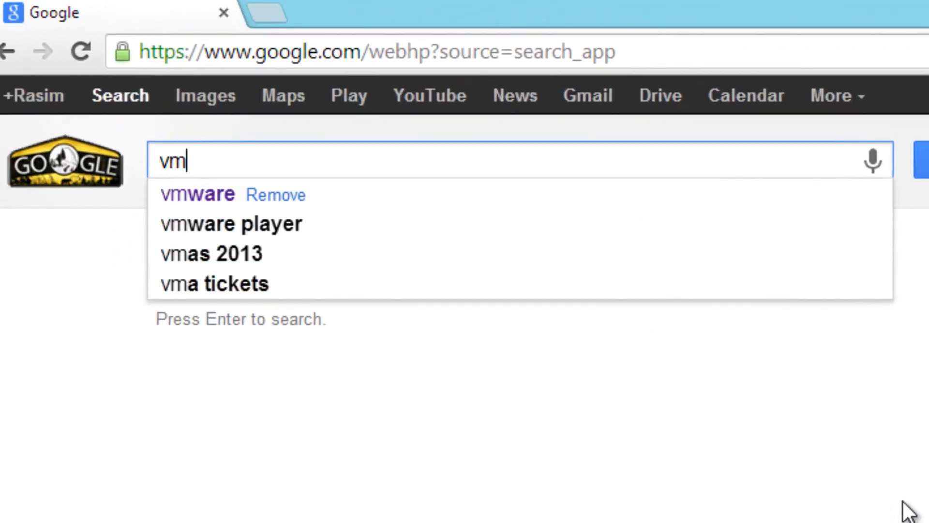
pyautogui.write('w')
pyautogui.write('are')
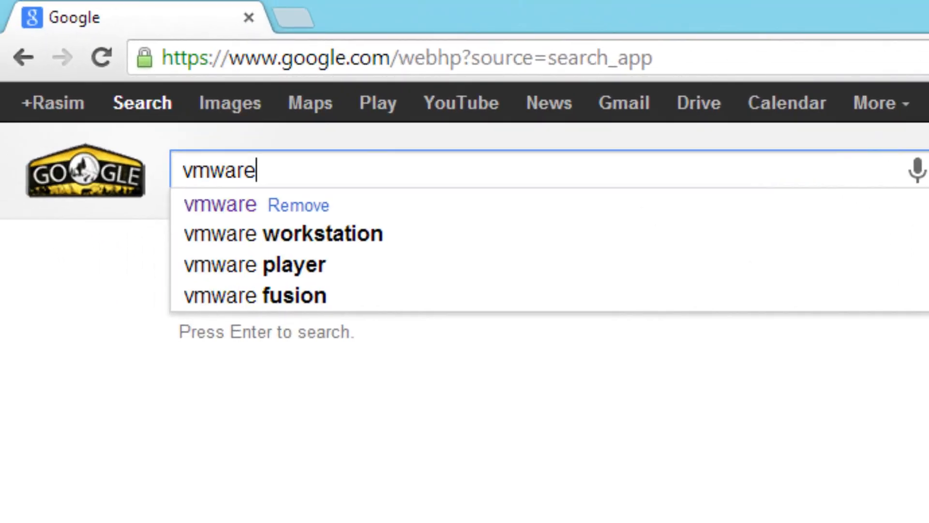
pyautogui.press('Return')
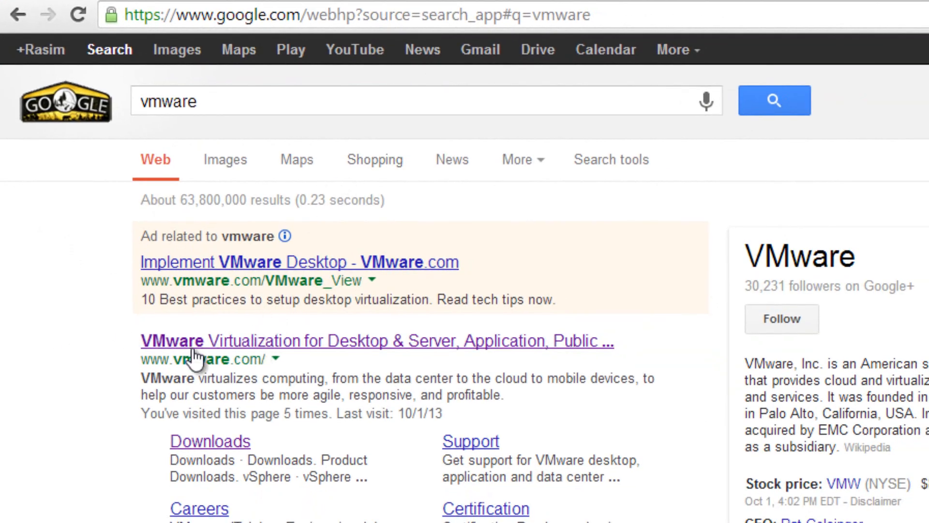
pyautogui.click(207, 344)
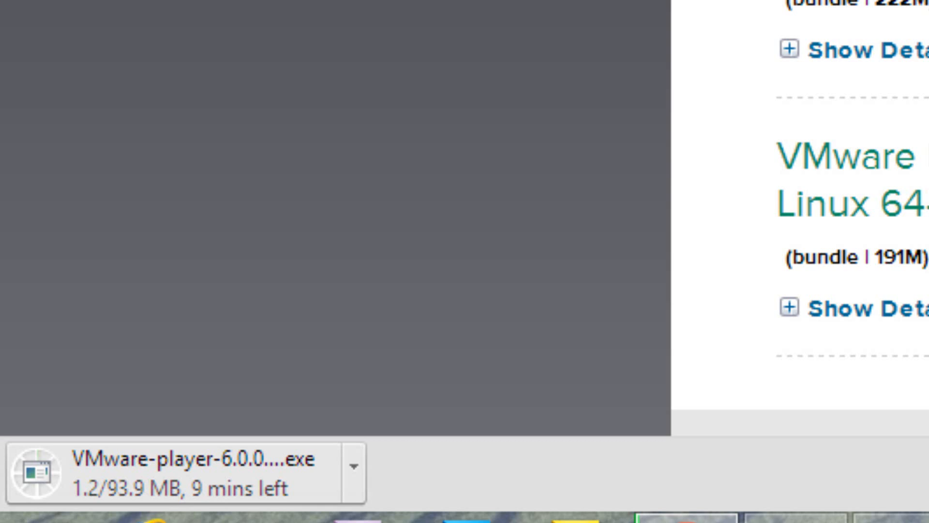
pyautogui.rightClick(289, 485)
pyautogui.click(367, 444)
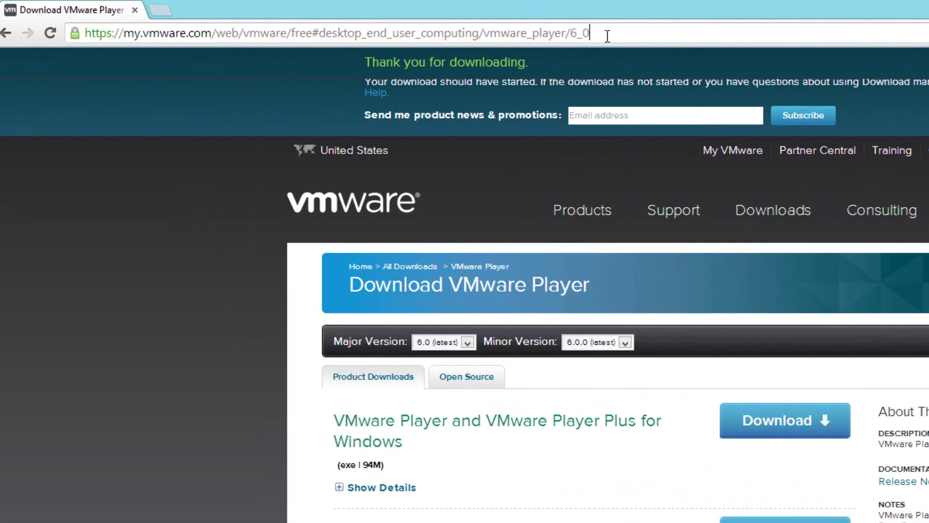
pyautogui.click(607, 37)
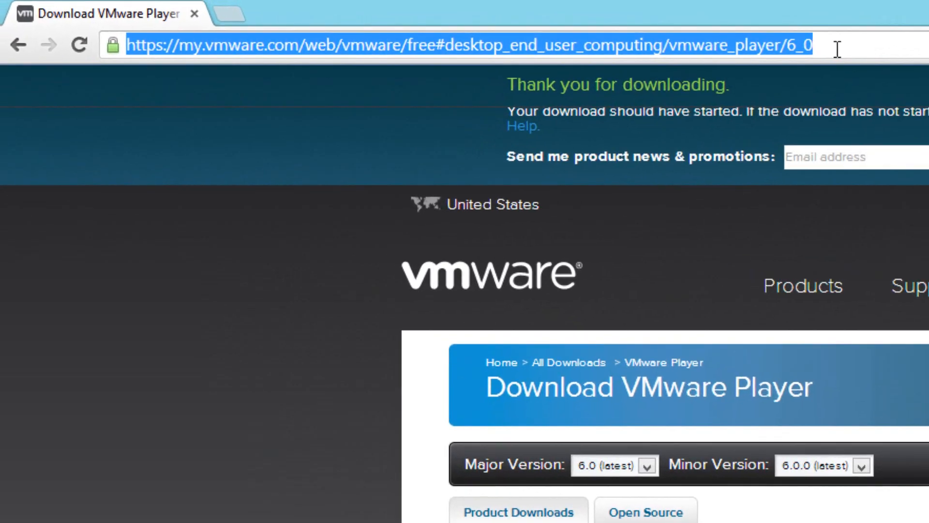
pyautogui.press('BackSpace')
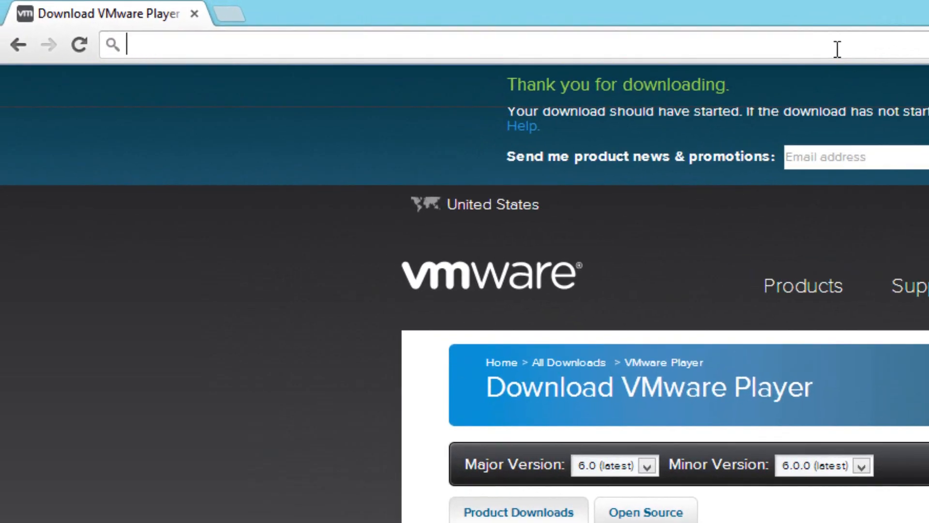
pyautogui.write('www.goog')
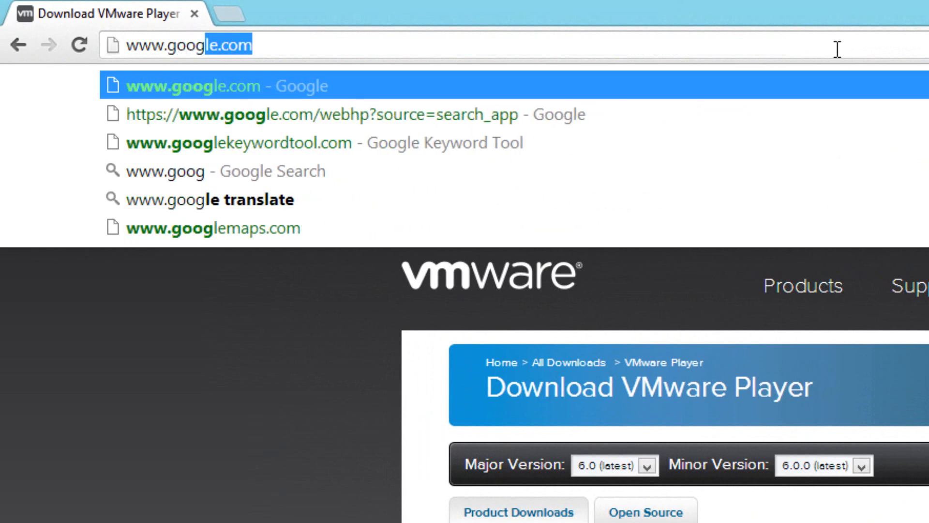
pyautogui.write('lecom')
pyautogui.press('Return')
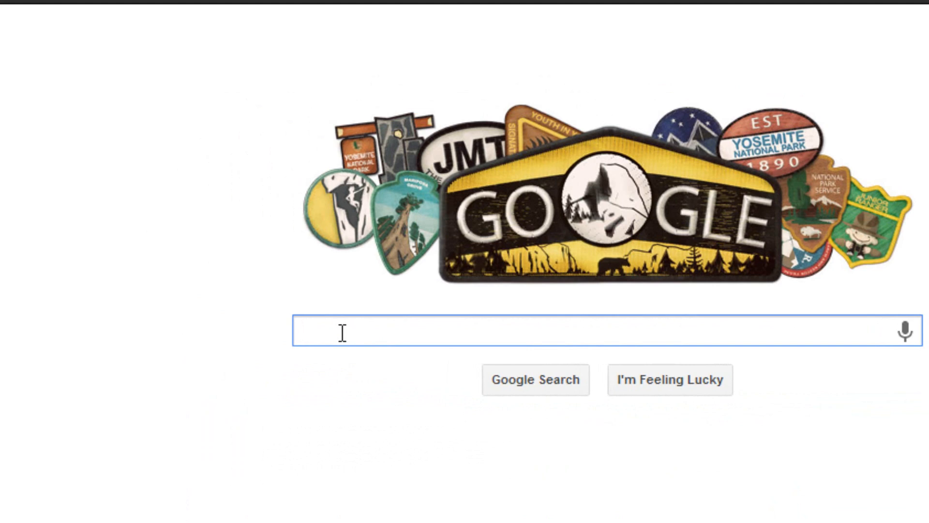
pyautogui.write('bav')
# - Run a Google search for 'backtrack5'
pyautogui.press('BackSpace')
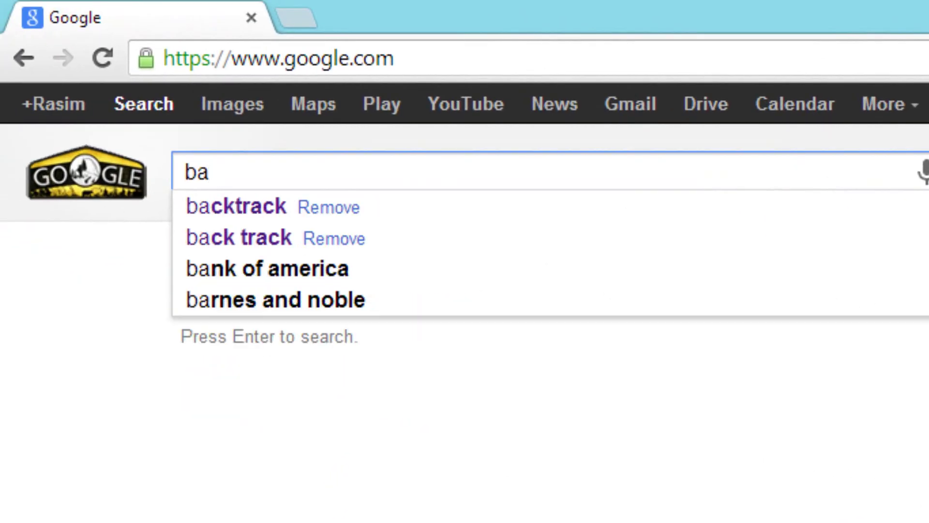
pyautogui.write('cktra')
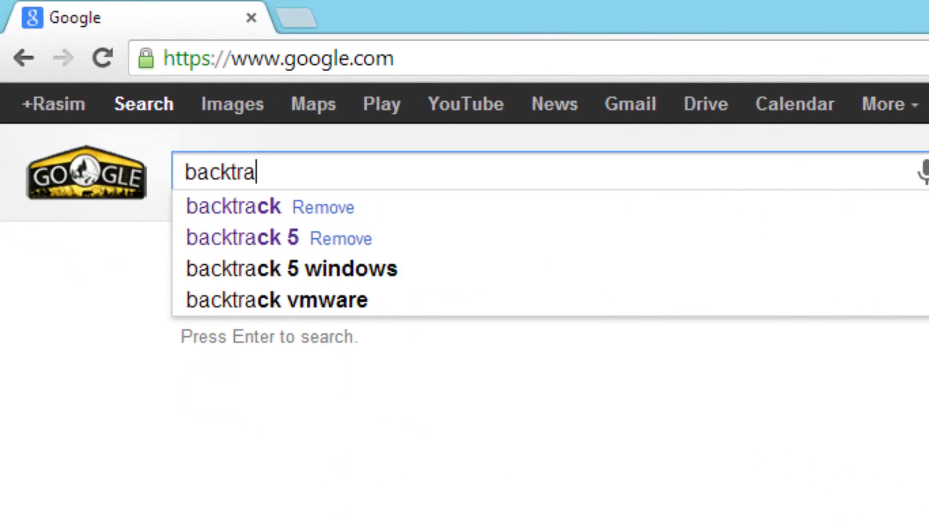
pyautogui.write('ck5')
pyautogui.press('Return')
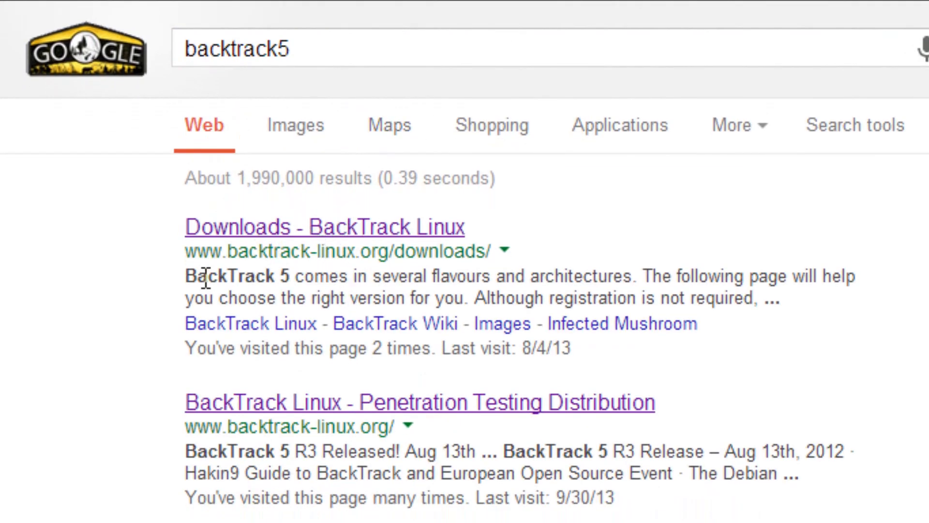
# - Open the BackTrack Linux downloads result and skip registration to the download form
pyautogui.click(330, 227)
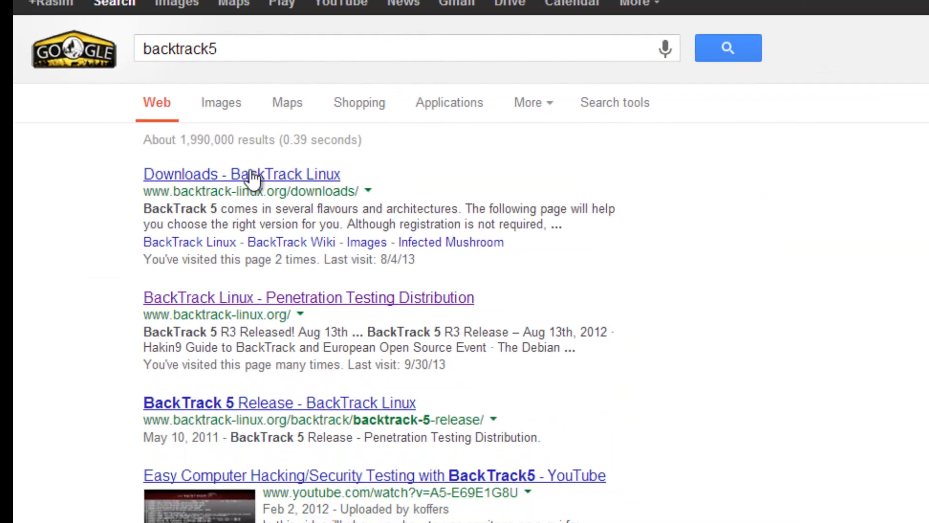
pyautogui.scroll(-5, 346, 173)
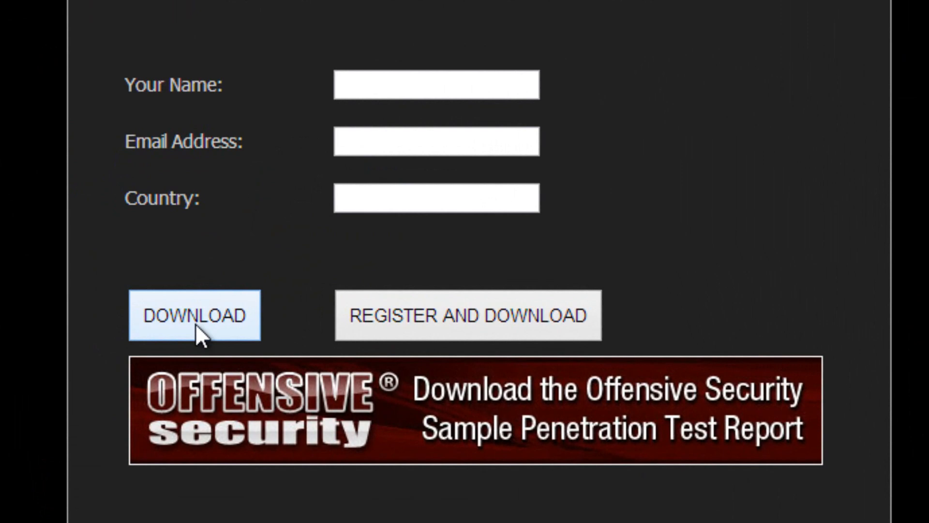
pyautogui.click(195, 323)
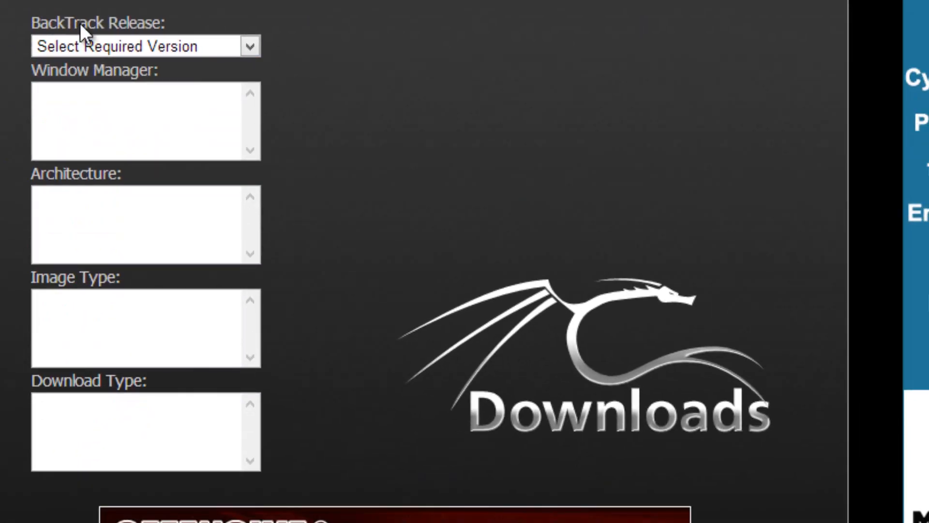
# - Choose the BackTrack 5 R3 release with 64-bit architecture for the ISO
pyautogui.click(213, 46)
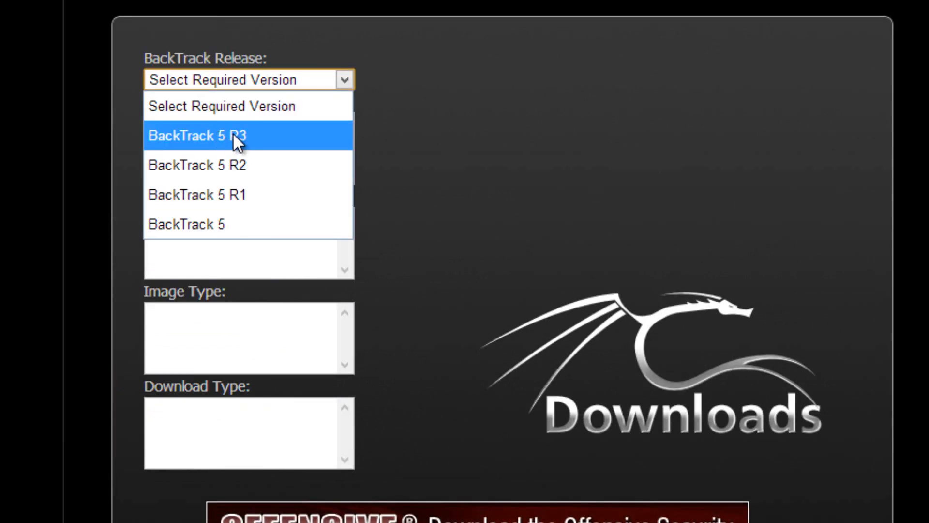
pyautogui.click(233, 136)
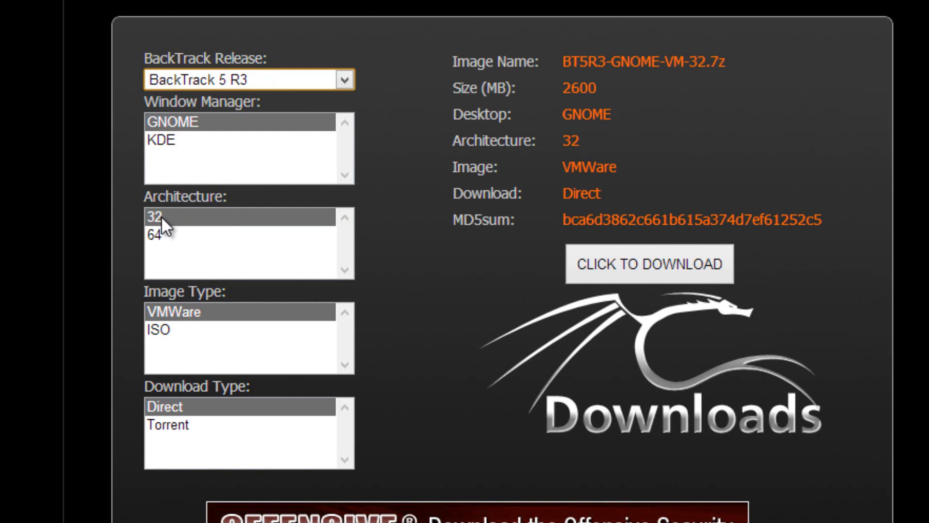
pyautogui.click(162, 215)
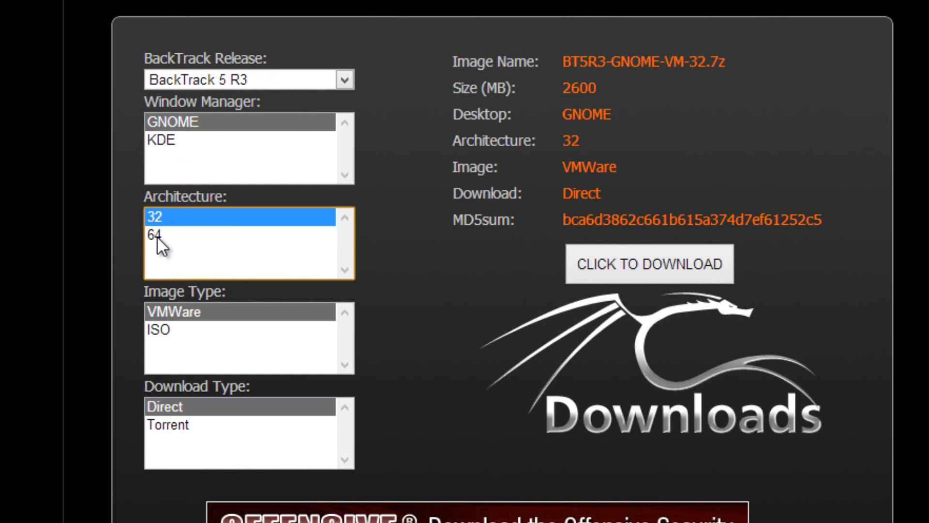
pyautogui.click(158, 236)
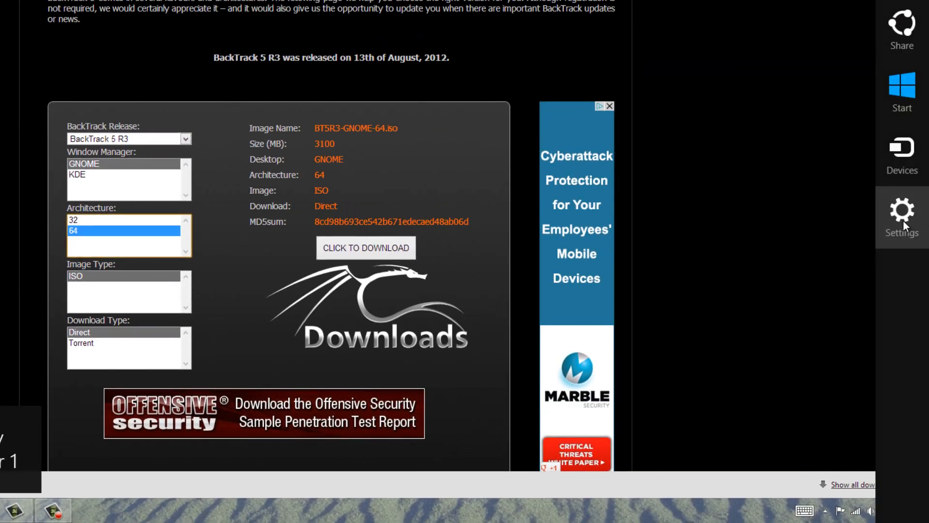
# - Open Control Panel's System page to view the computer's RAM and processor
pyautogui.click(903, 214)
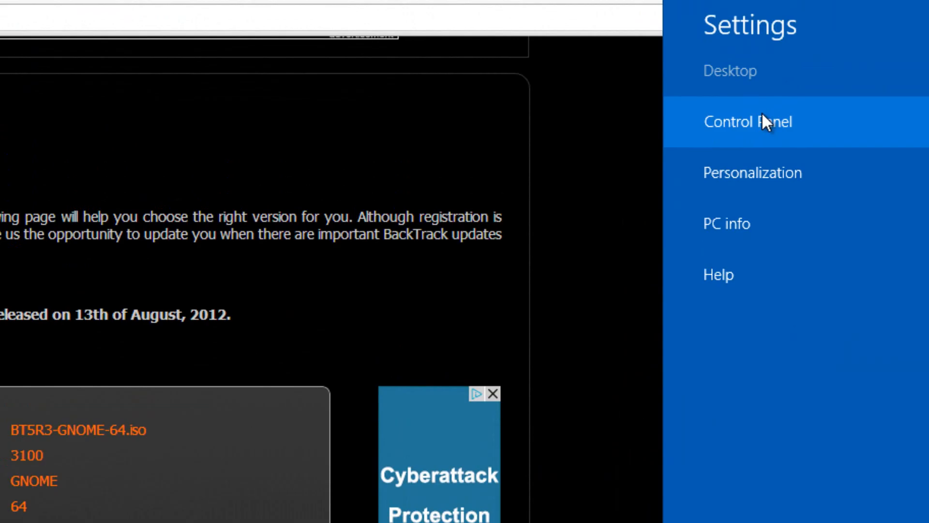
pyautogui.click(762, 121)
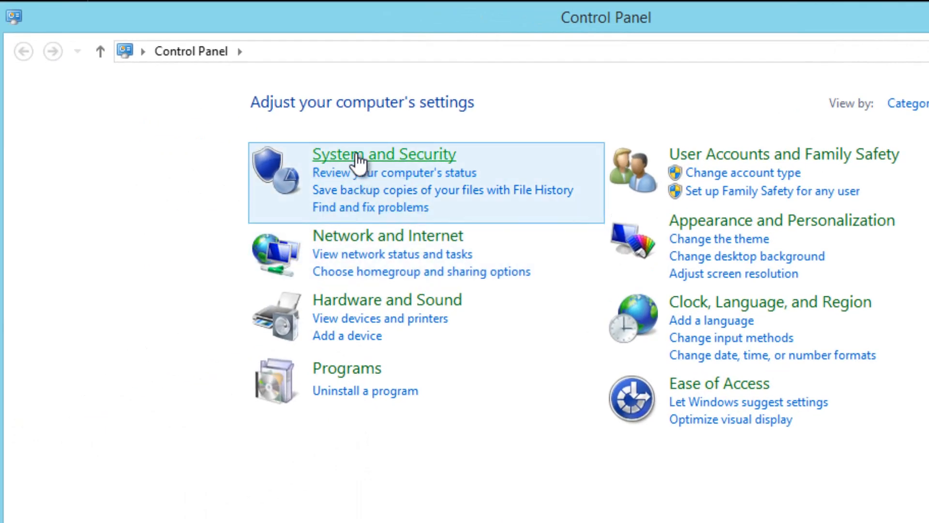
pyautogui.click(357, 155)
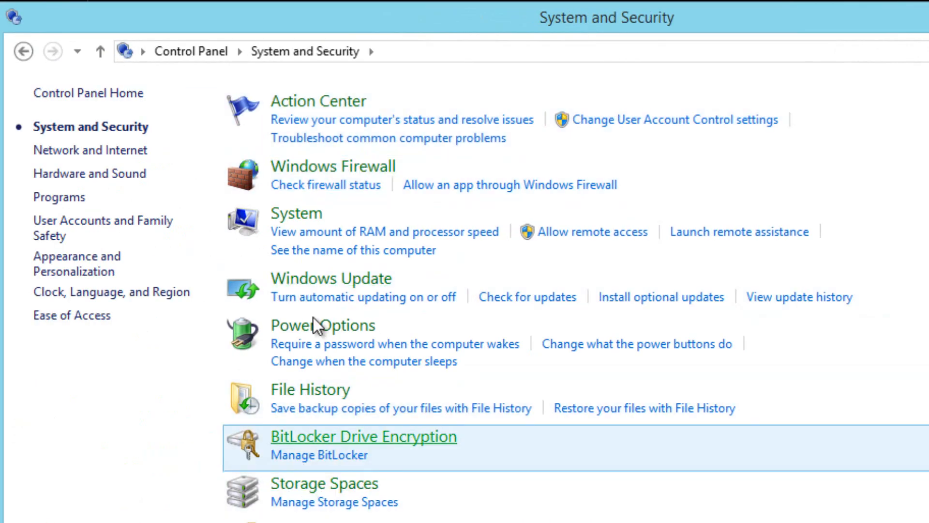
pyautogui.click(291, 216)
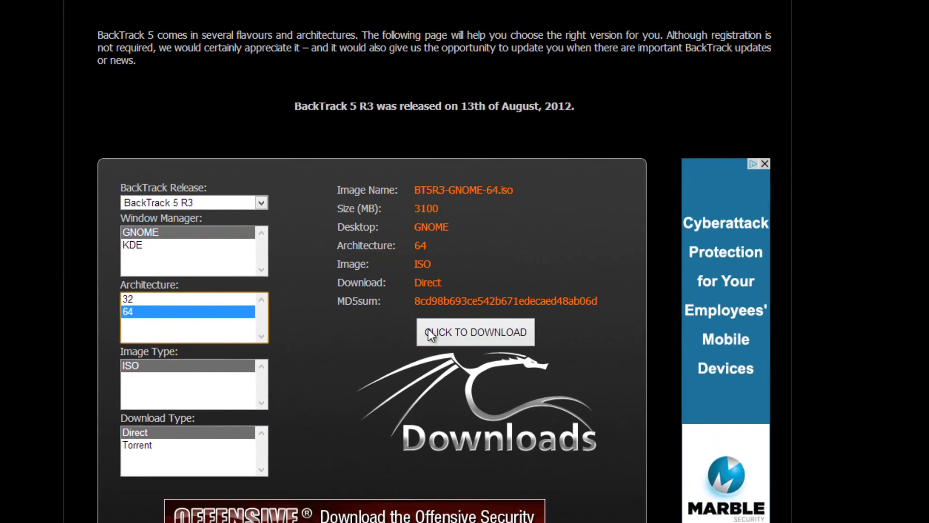
# - Start the 64-bit GNOME BackTrack ISO download, cancel it, and close Chrome
pyautogui.click(481, 333)
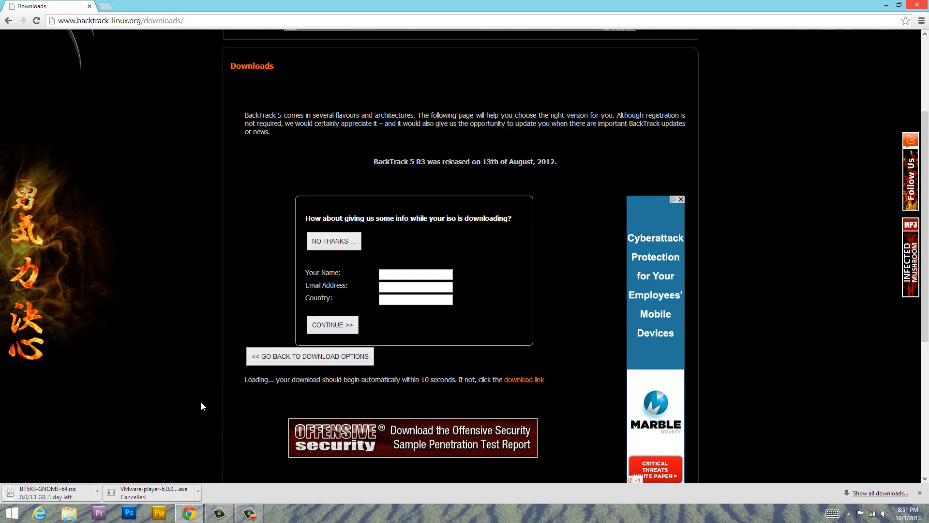
pyautogui.rightClick(65, 491)
pyautogui.click(84, 483)
pyautogui.click(923, 4)
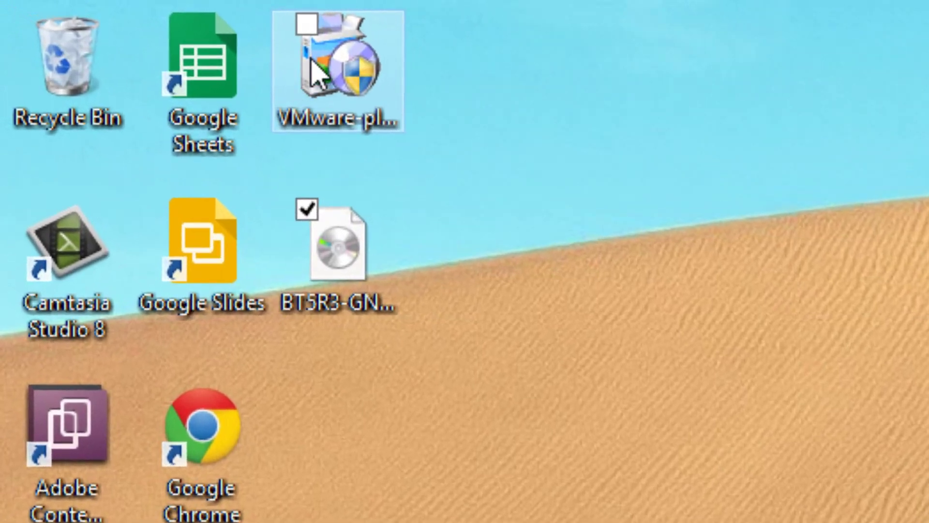
# - Run the VMware Player installer and accept the license terms
pyautogui.doubleClick(314, 68)
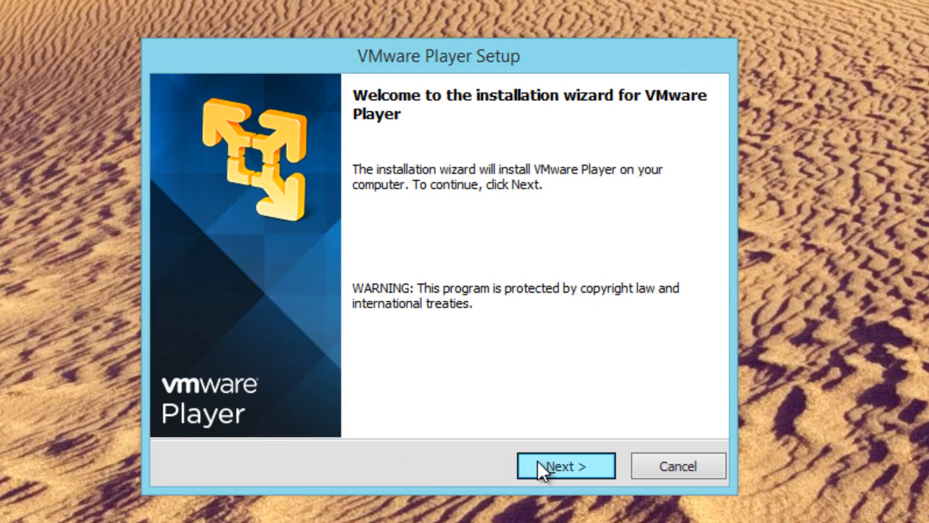
pyautogui.click(539, 464)
pyautogui.click(288, 390)
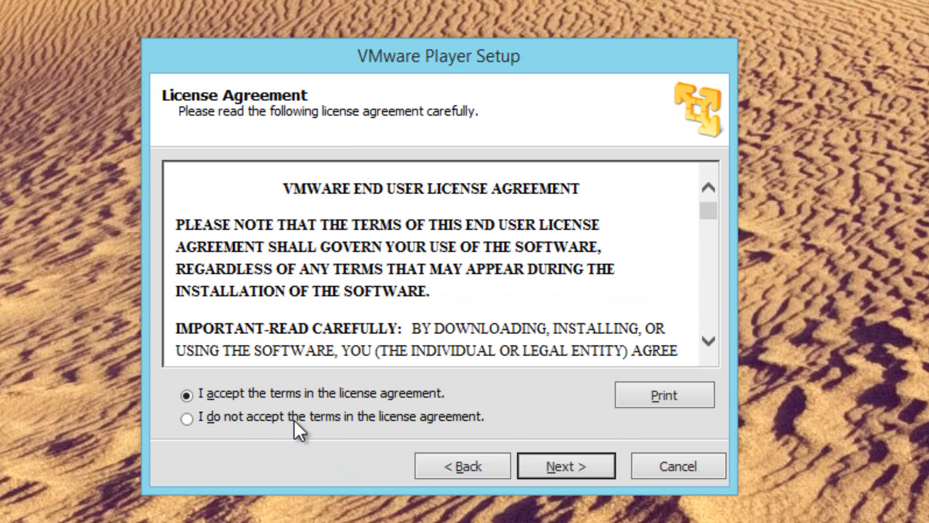
pyautogui.click(563, 470)
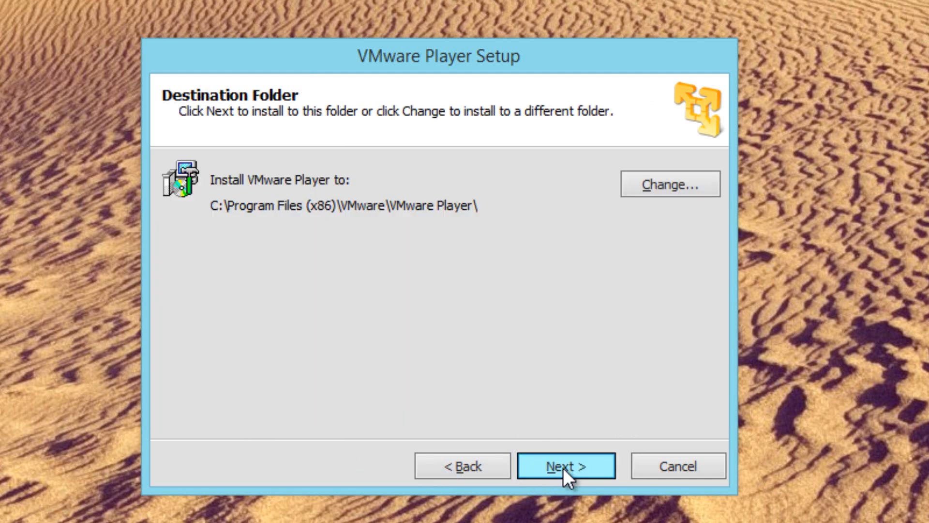
# - Keep the default install folder and both shortcuts, then begin installation
pyautogui.click(565, 472)
pyautogui.click(563, 468)
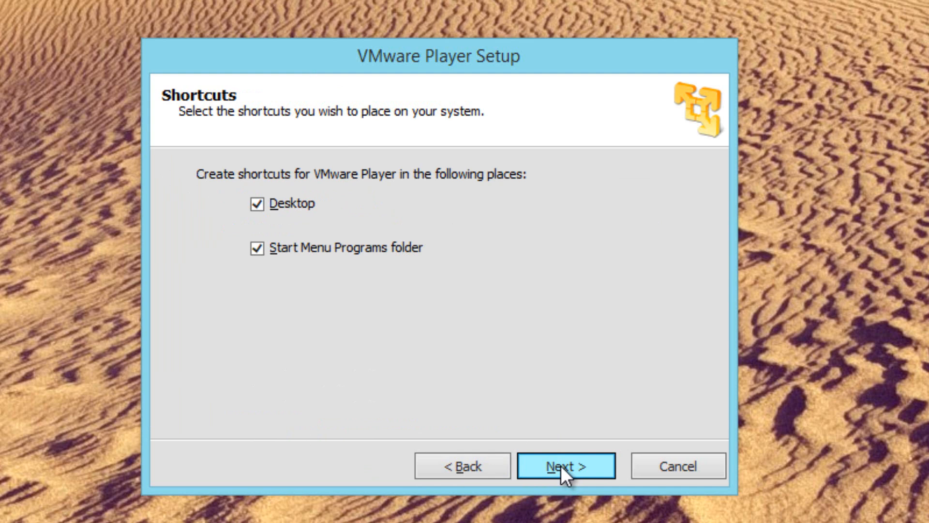
pyautogui.click(558, 465)
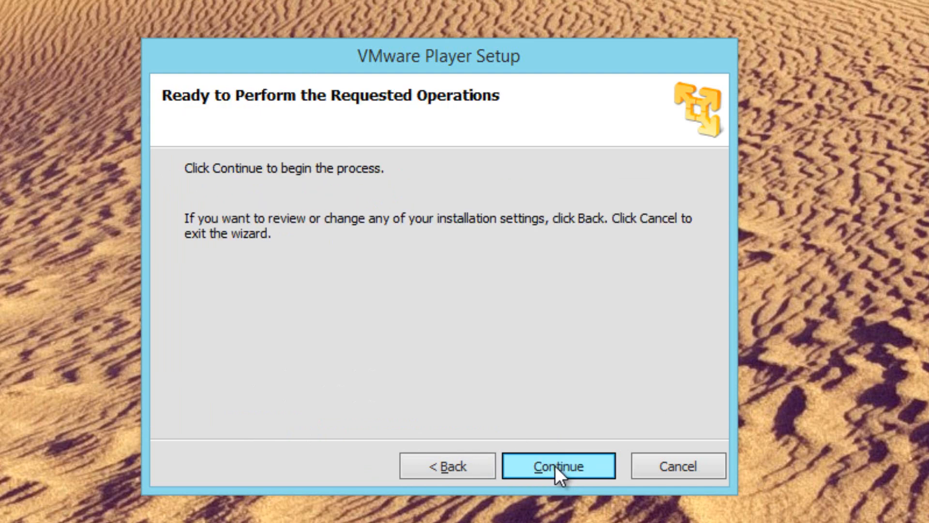
pyautogui.click(556, 465)
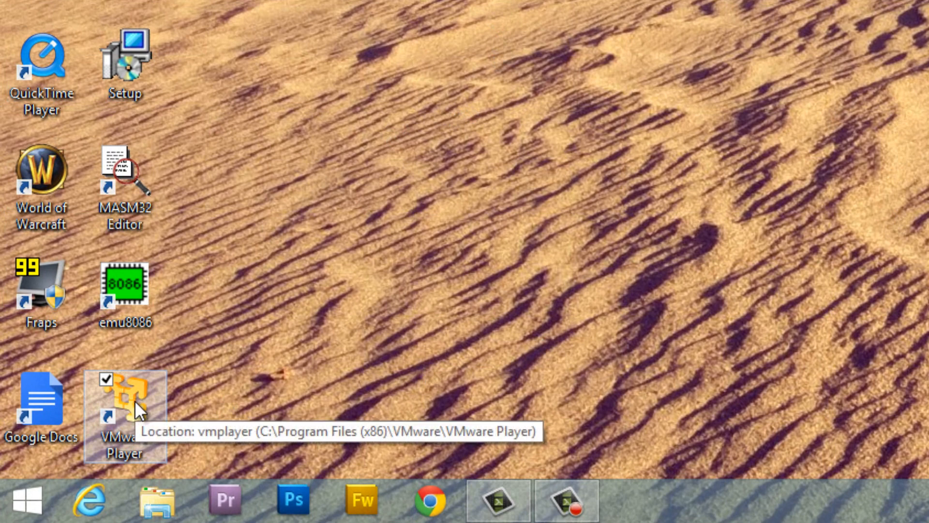
# - Launch VMware Player from its desktop shortcut
pyautogui.doubleClick(135, 400)
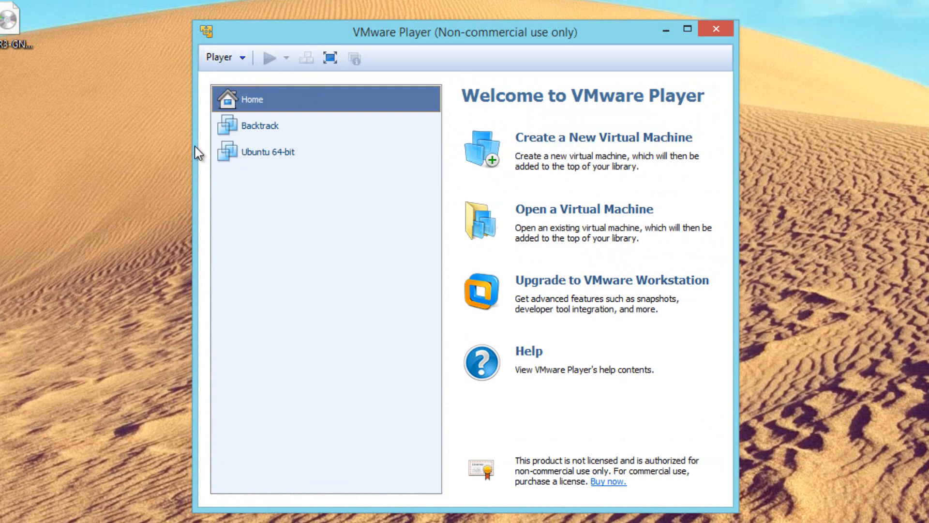
# - Start a new virtual machine set to install from a disc image file
pyautogui.click(602, 138)
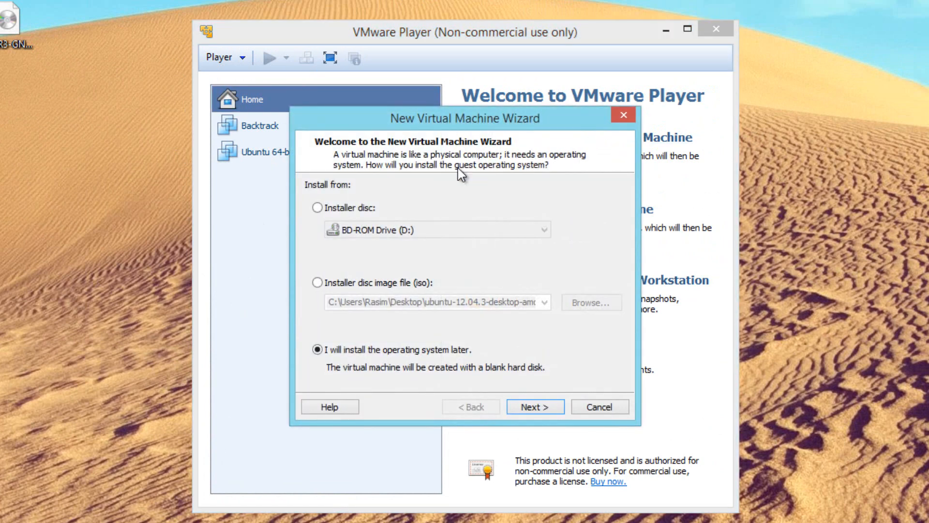
pyautogui.click(317, 283)
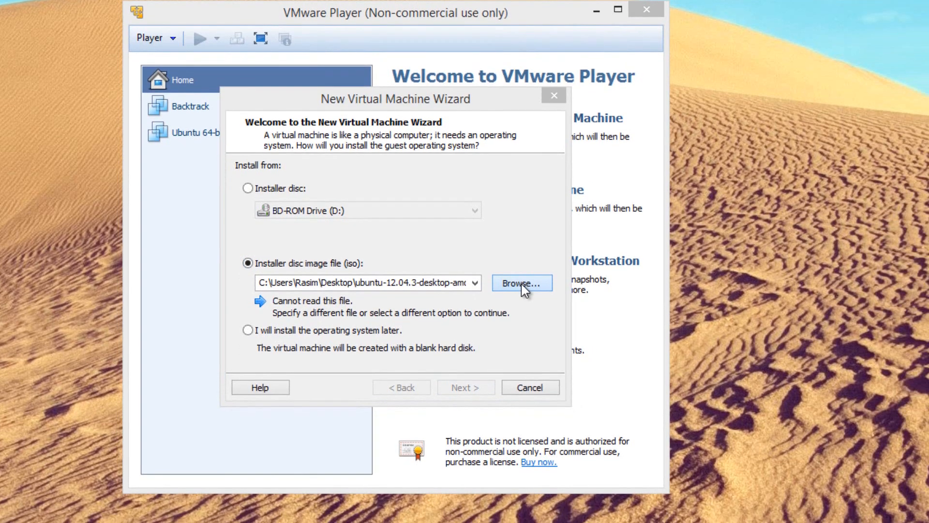
pyautogui.click(591, 304)
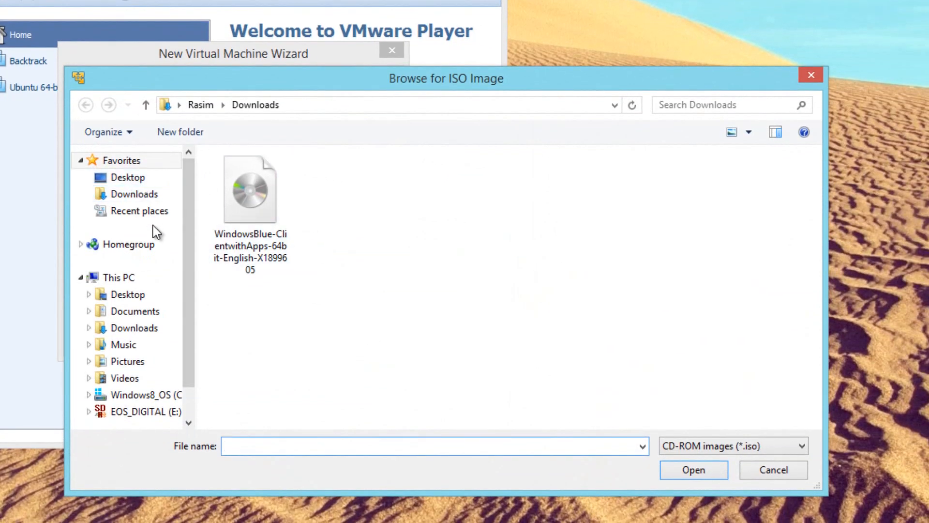
# - Select BT5R3-GNOME-64.iso from the Desktop as the installer image and continue
pyautogui.click(143, 181)
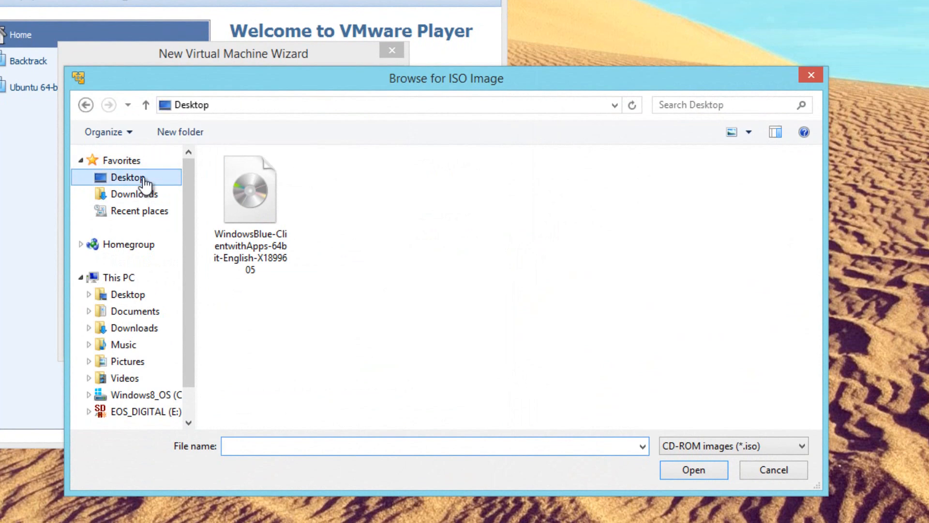
pyautogui.click(462, 259)
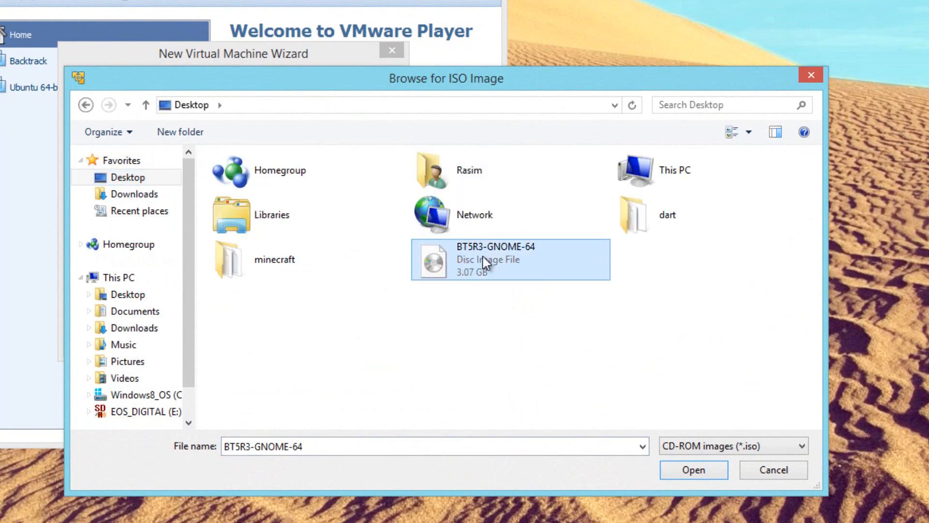
pyautogui.click(697, 468)
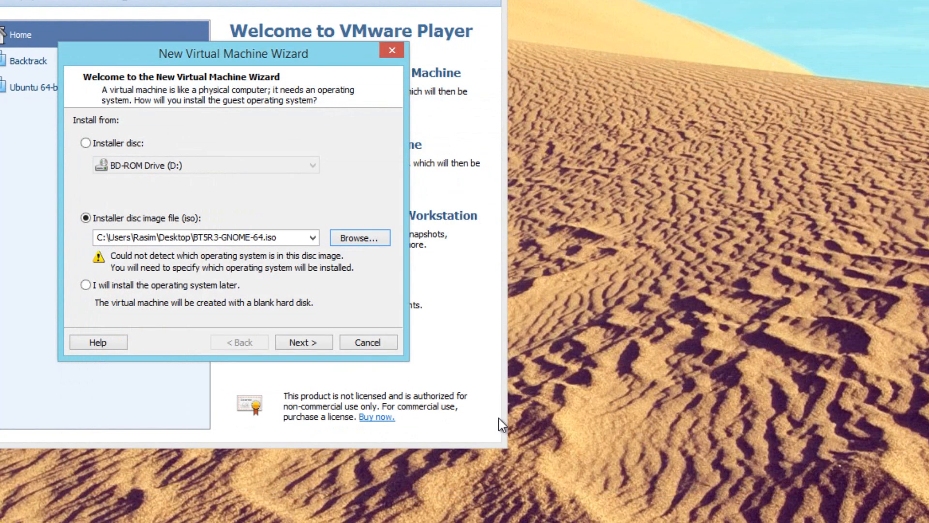
pyautogui.click(326, 341)
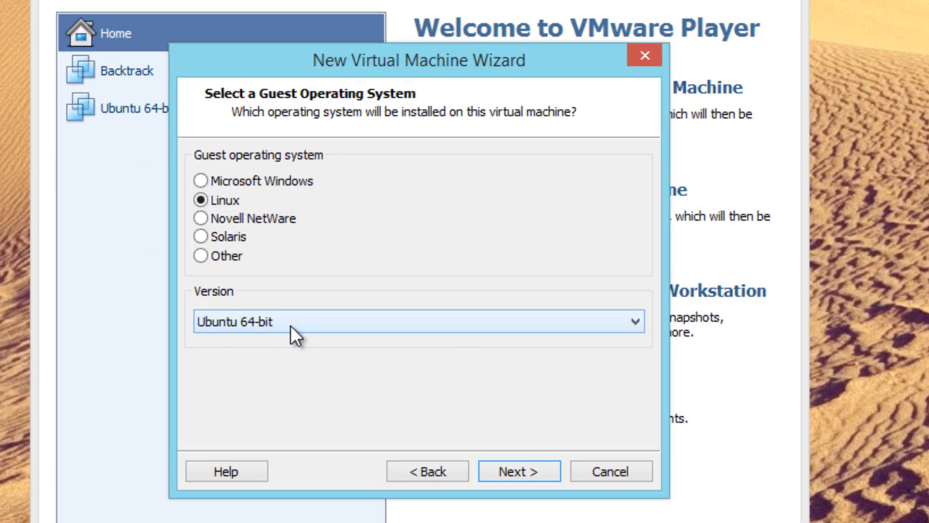
# - Keep Linux, Ubuntu 64-bit as the guest OS and continue to naming
pyautogui.click(291, 325)
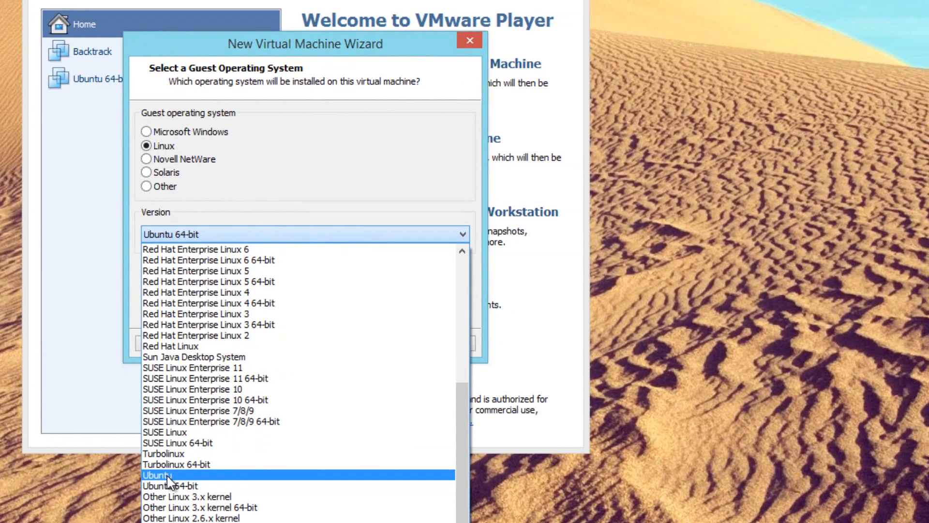
pyautogui.click(209, 235)
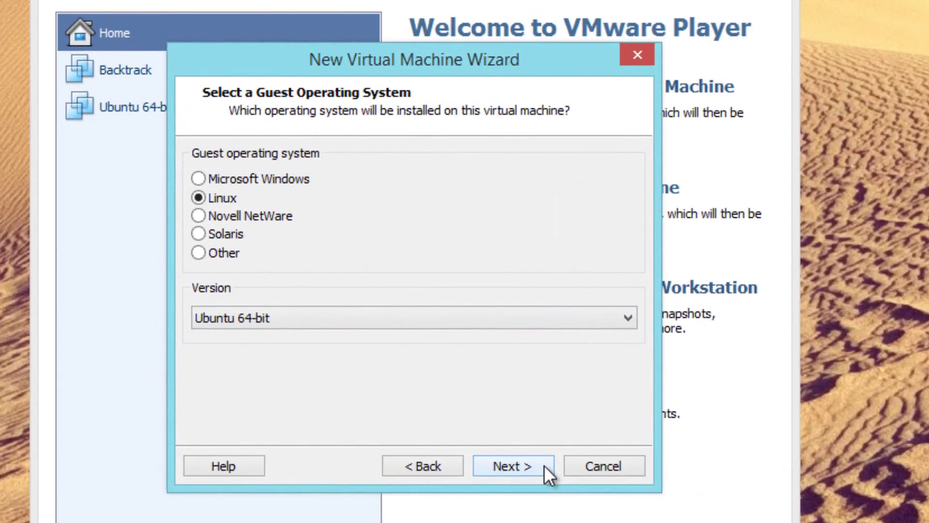
pyautogui.click(544, 465)
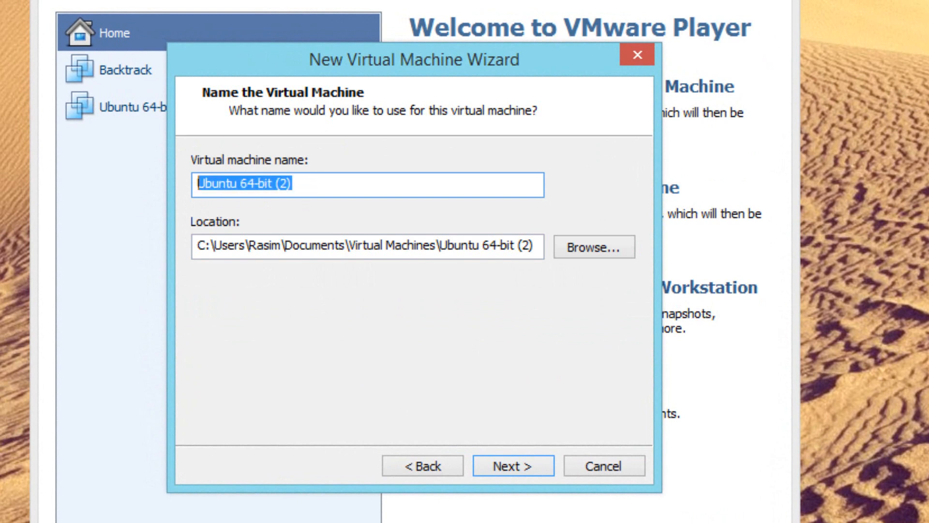
# - Name the virtual machine 'Backtrack 5 r3' and continue to disk capacity
pyautogui.press('BackSpace')
pyautogui.write('B')
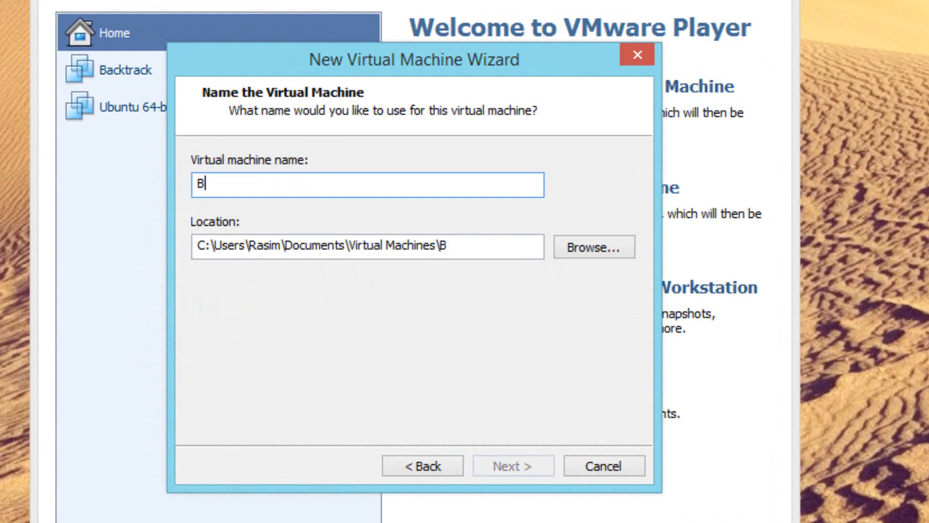
pyautogui.write('ack')
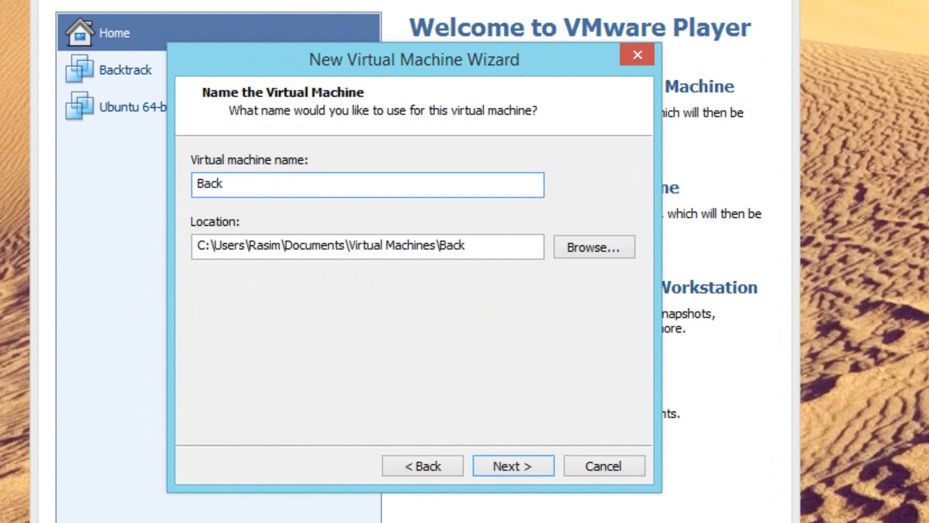
pyautogui.write('track ')
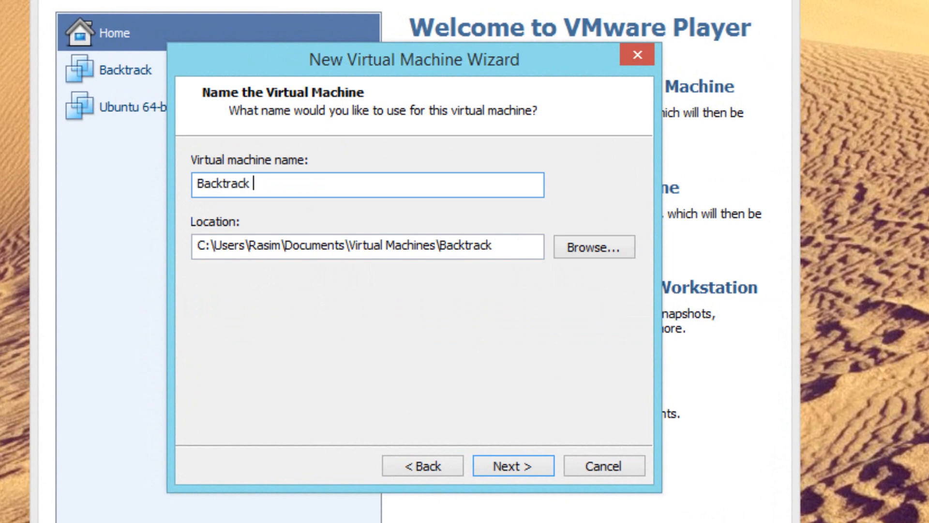
pyautogui.write('5 r3')
pyautogui.click(504, 471)
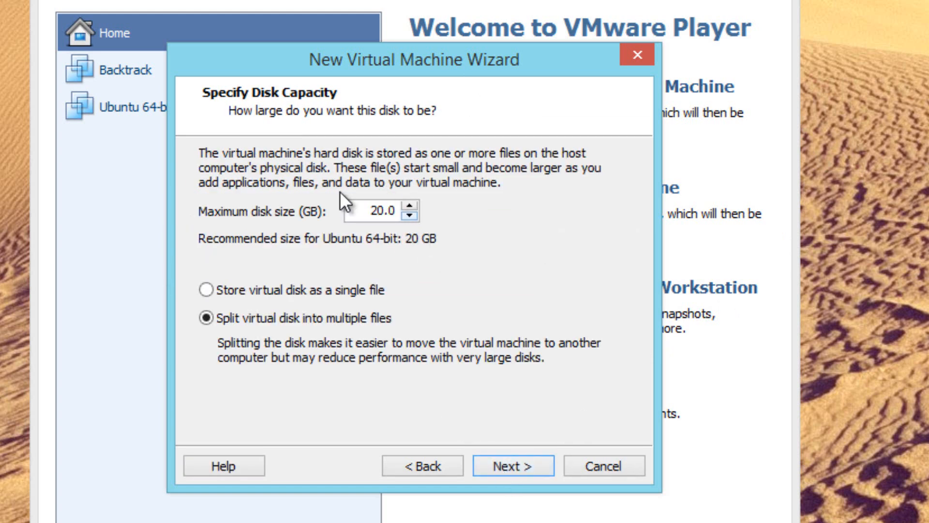
# - Store the 20 GB virtual disk as a single file and finish creating 'Backtrack 5 r3'
pyautogui.click(206, 288)
pyautogui.click(507, 461)
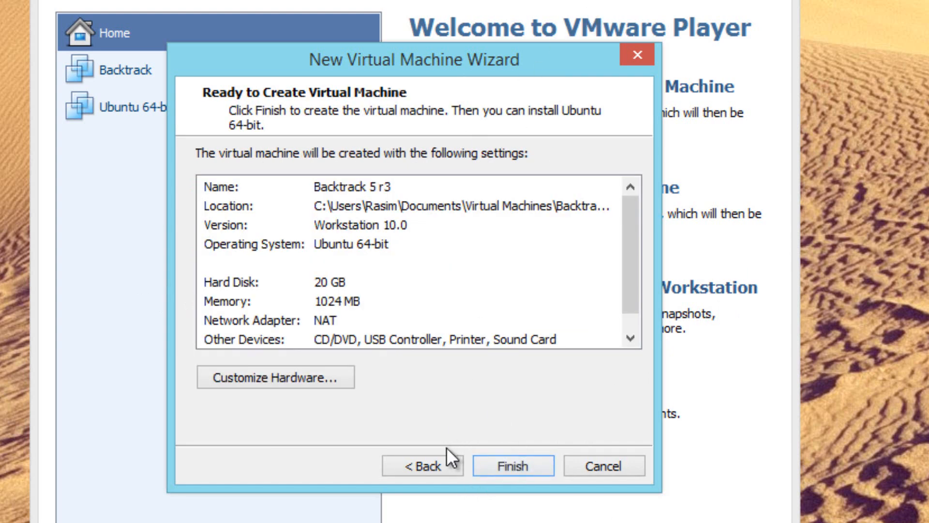
pyautogui.click(519, 463)
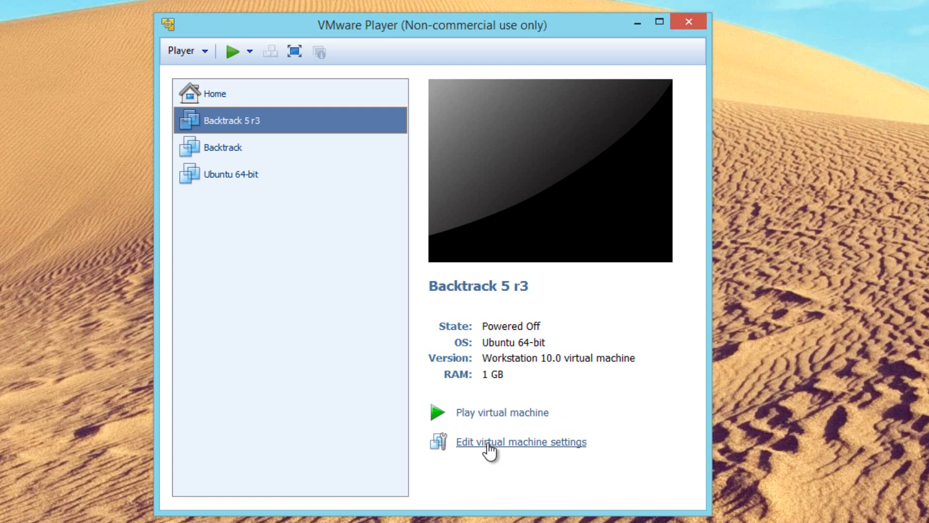
# - Raise the Backtrack 5 r3 machine's memory to about 2 GB in its hardware settings
pyautogui.click(488, 445)
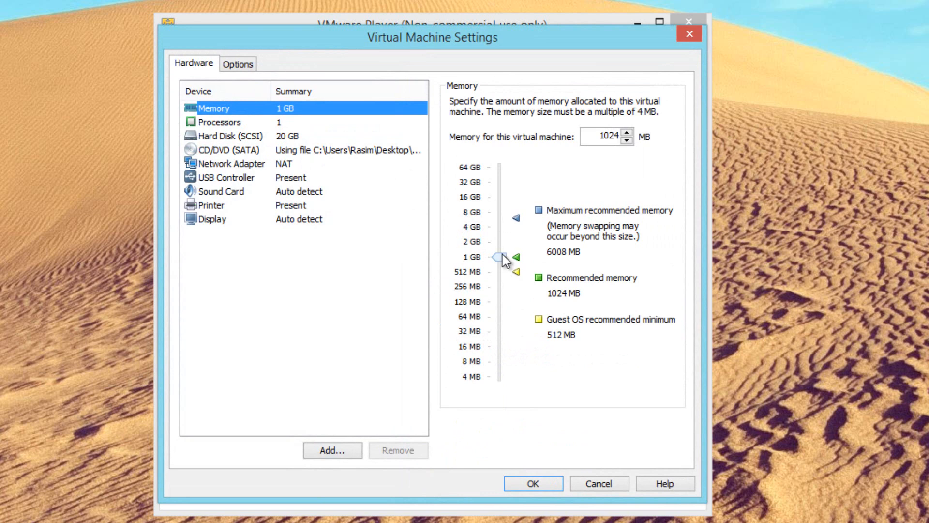
pyautogui.moveTo(501, 257); pyautogui.dragTo(504, 245)
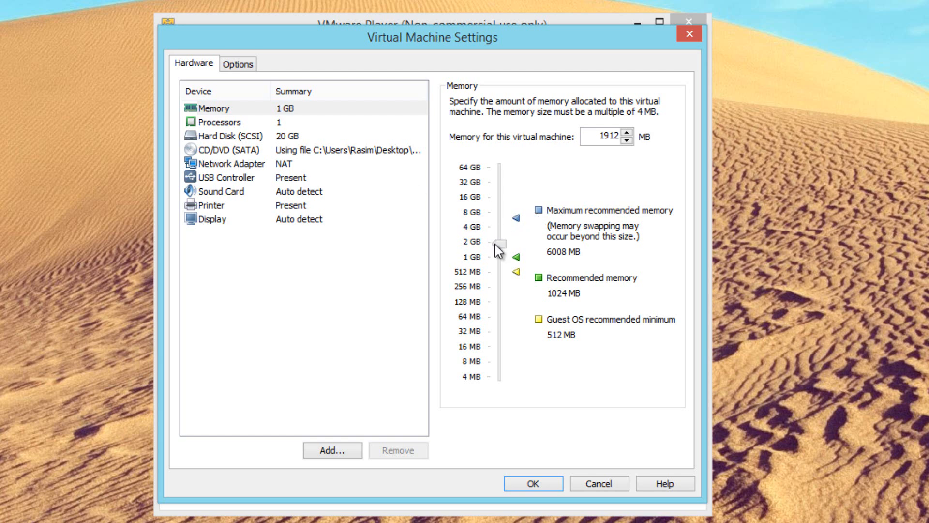
pyautogui.scroll(2, 503, 269)
pyautogui.scroll(1, 508, 285)
pyautogui.scroll(1, 513, 265)
pyautogui.scroll(-2, 512, 253)
pyautogui.scroll(2, 512, 251)
pyautogui.scroll(-1, 512, 243)
pyautogui.scroll(1, 512, 245)
pyautogui.press('Return')
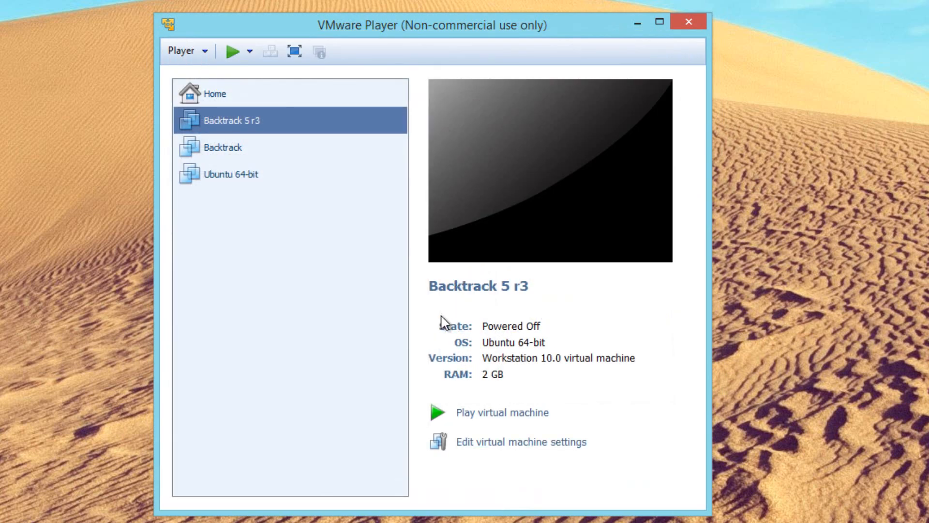
# - Power on Backtrack 5 r3, postpone the VMware Tools offer, and boot to the root prompt
pyautogui.click(474, 414)
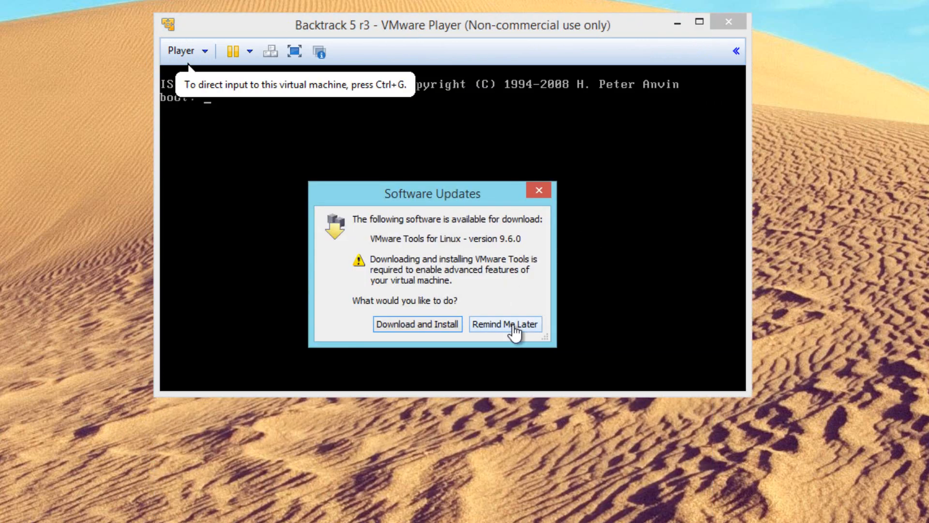
pyautogui.click(508, 324)
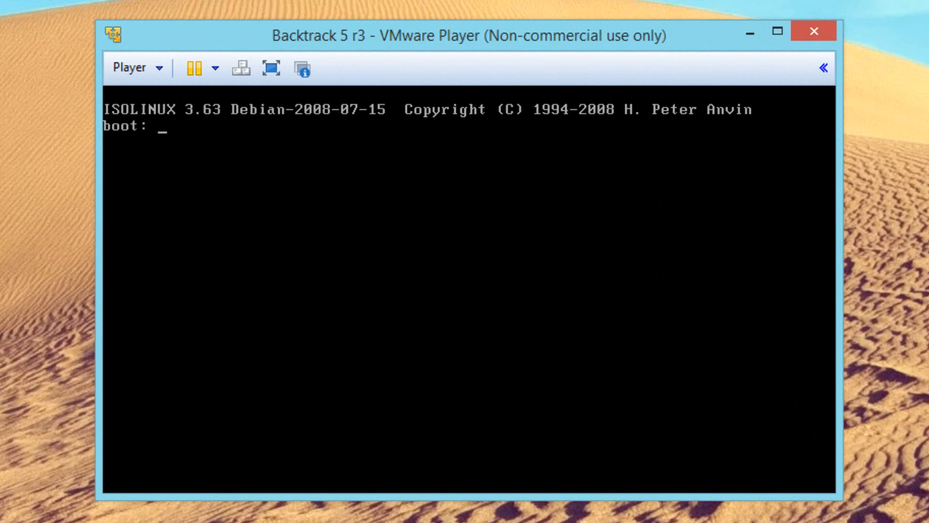
pyautogui.click(526, 278)
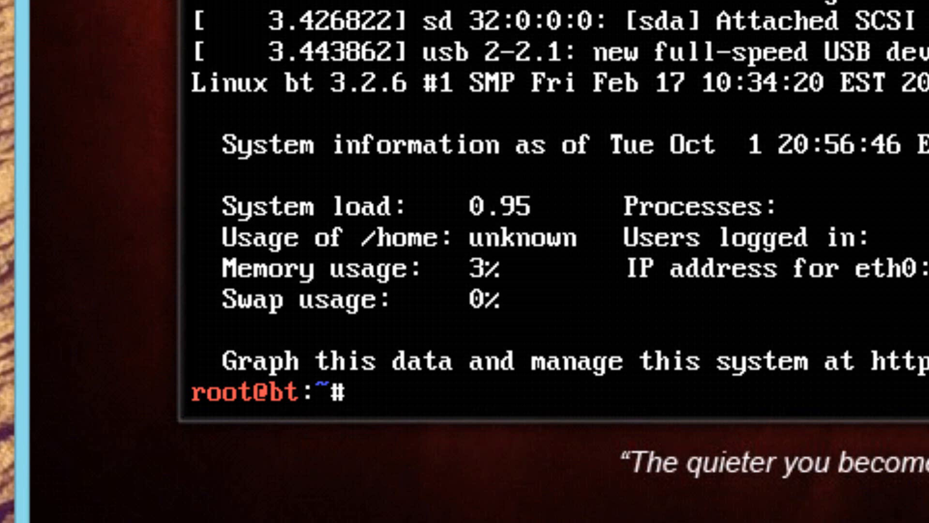
pyautogui.write('sta')
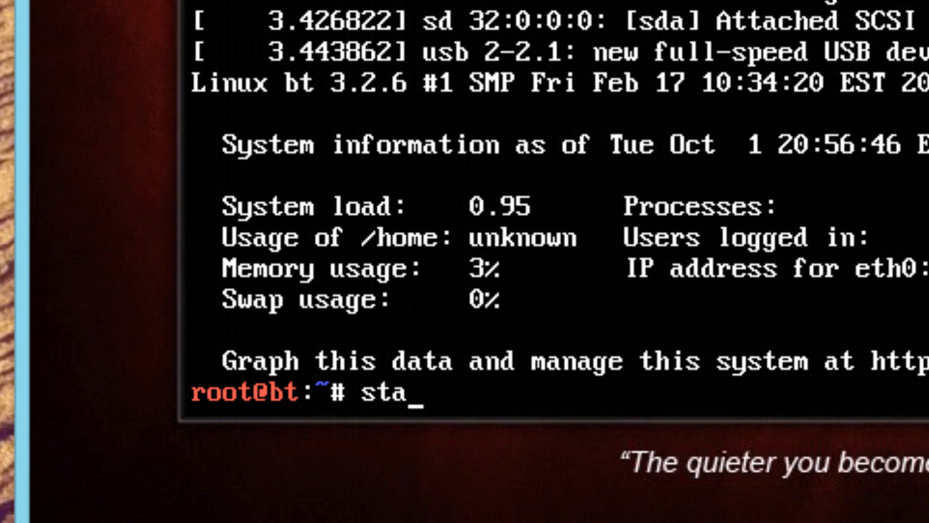
pyautogui.write('rtx')
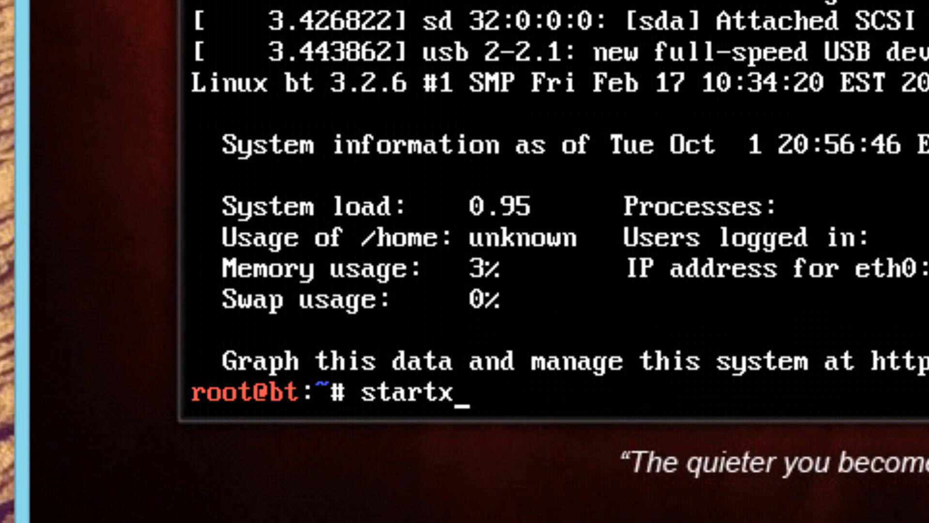
# - Run startx at the root prompt to launch the BackTrack graphical desktop
pyautogui.press('Return')
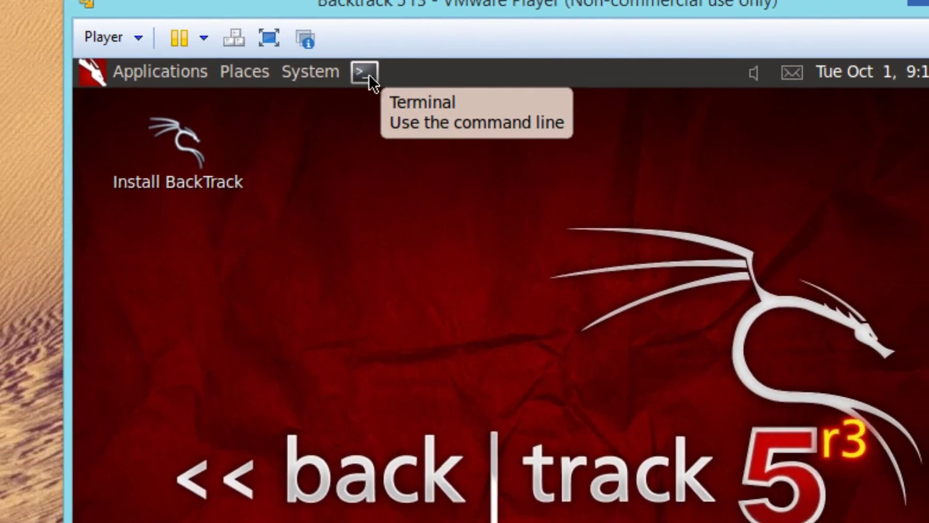
# - Launch a root terminal from the GNOME top panel on the BackTrack desktop
pyautogui.click(367, 73)
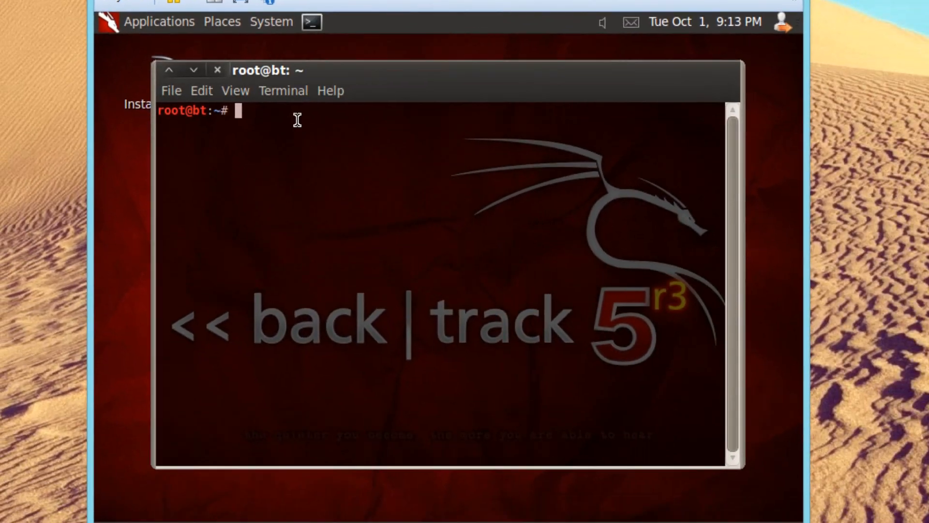